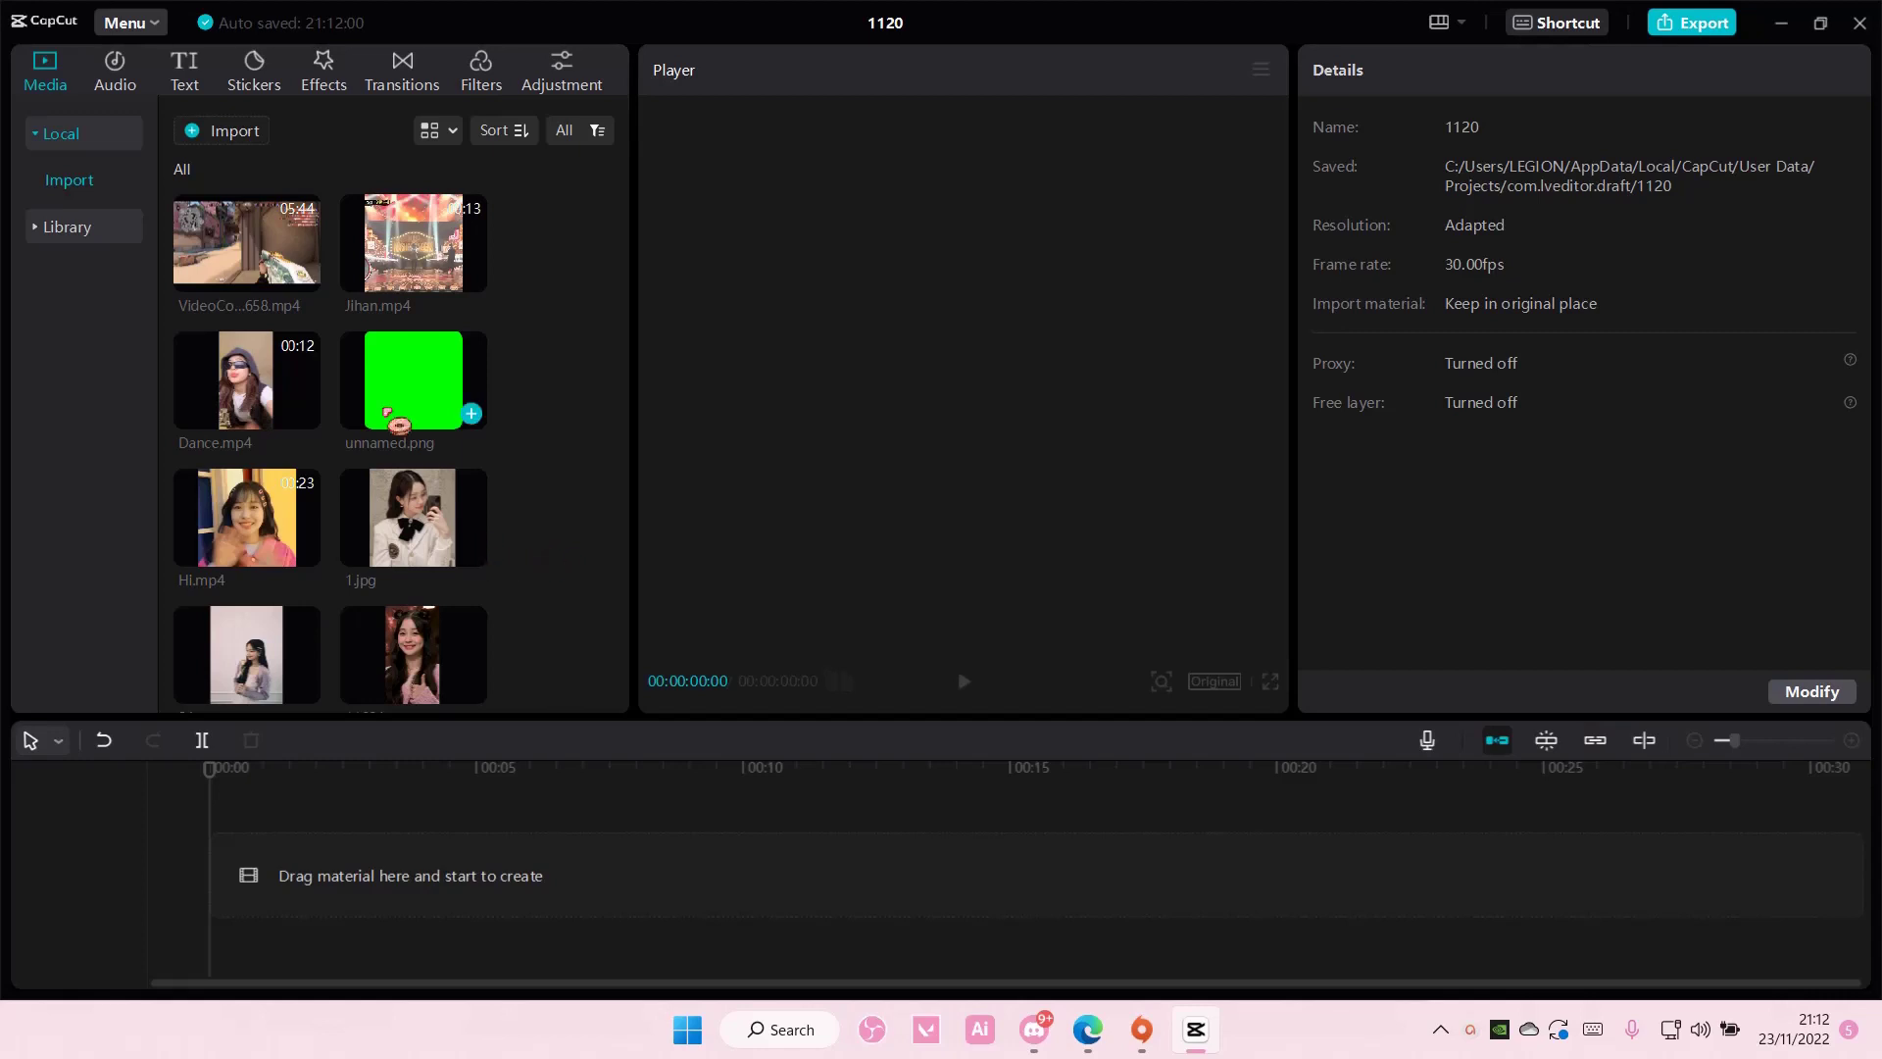
Add the gameplay compilation to the timeline, separate its audio, and select the new audio clip.
left_click(307, 280)
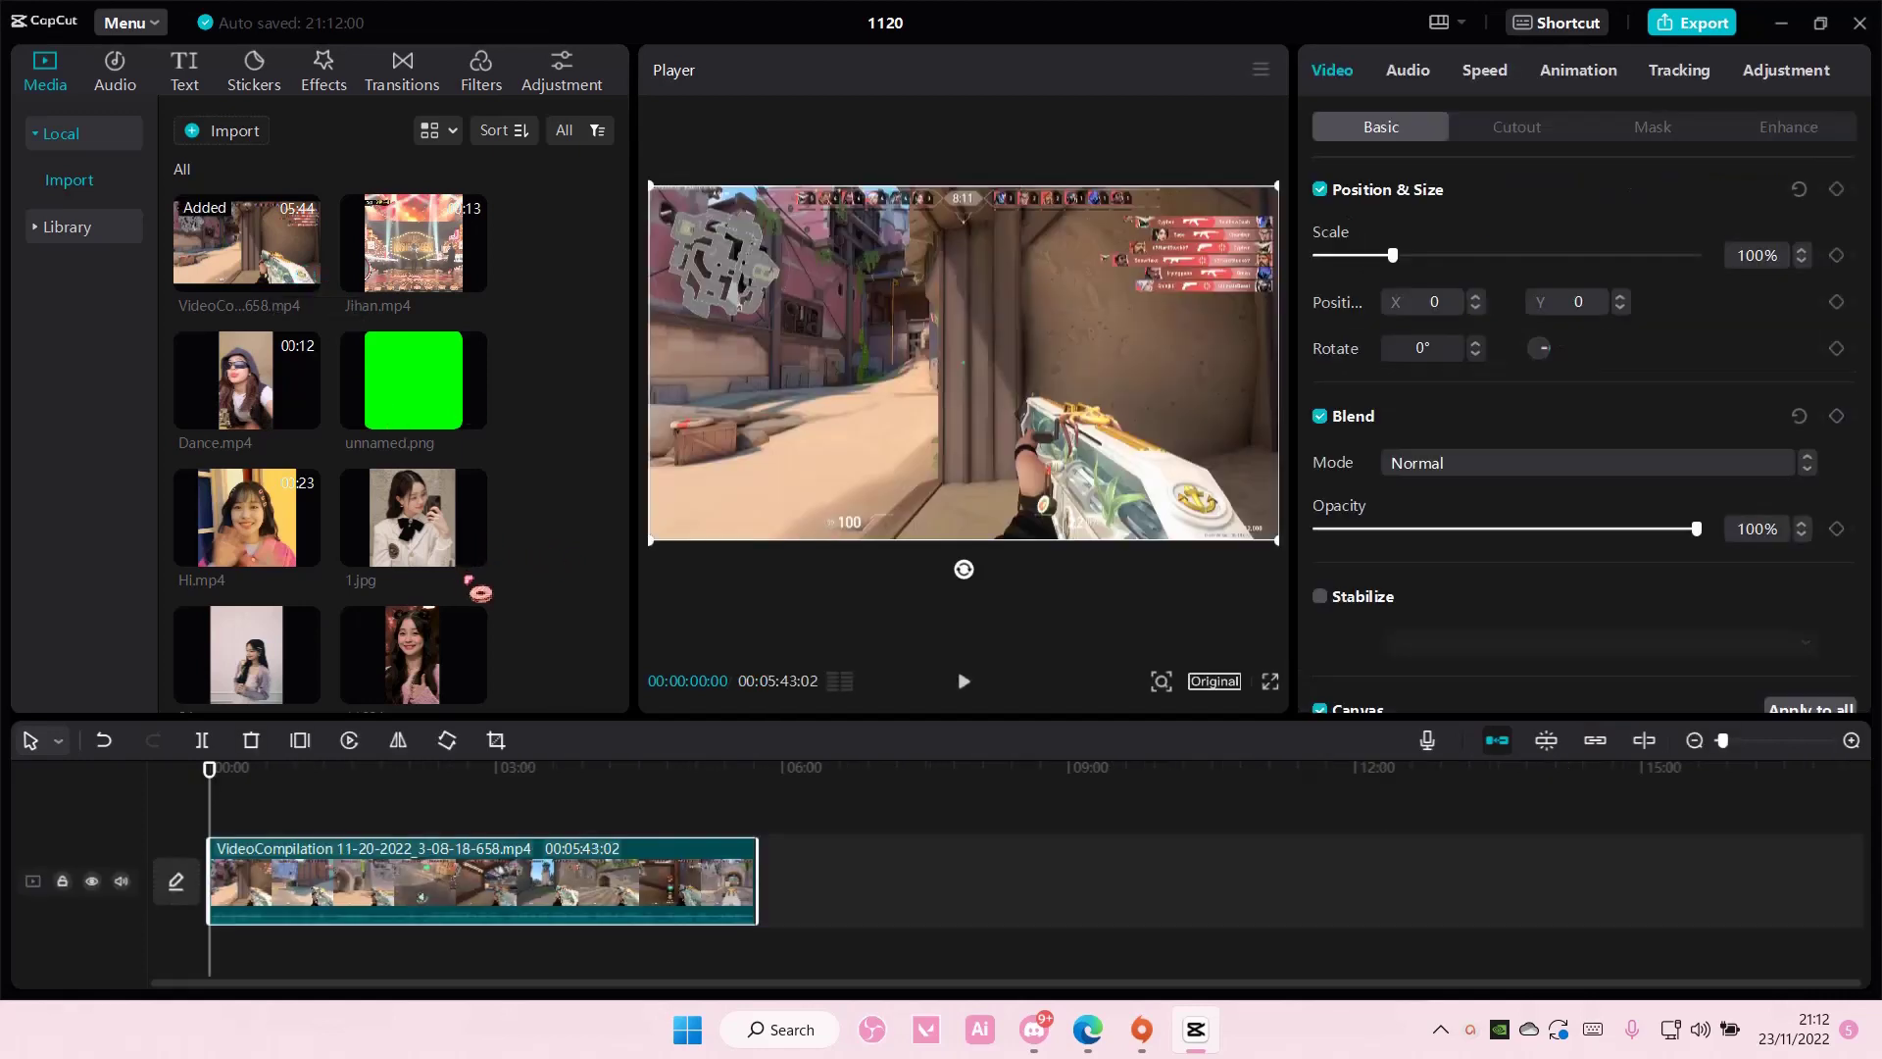
right_click(495, 866)
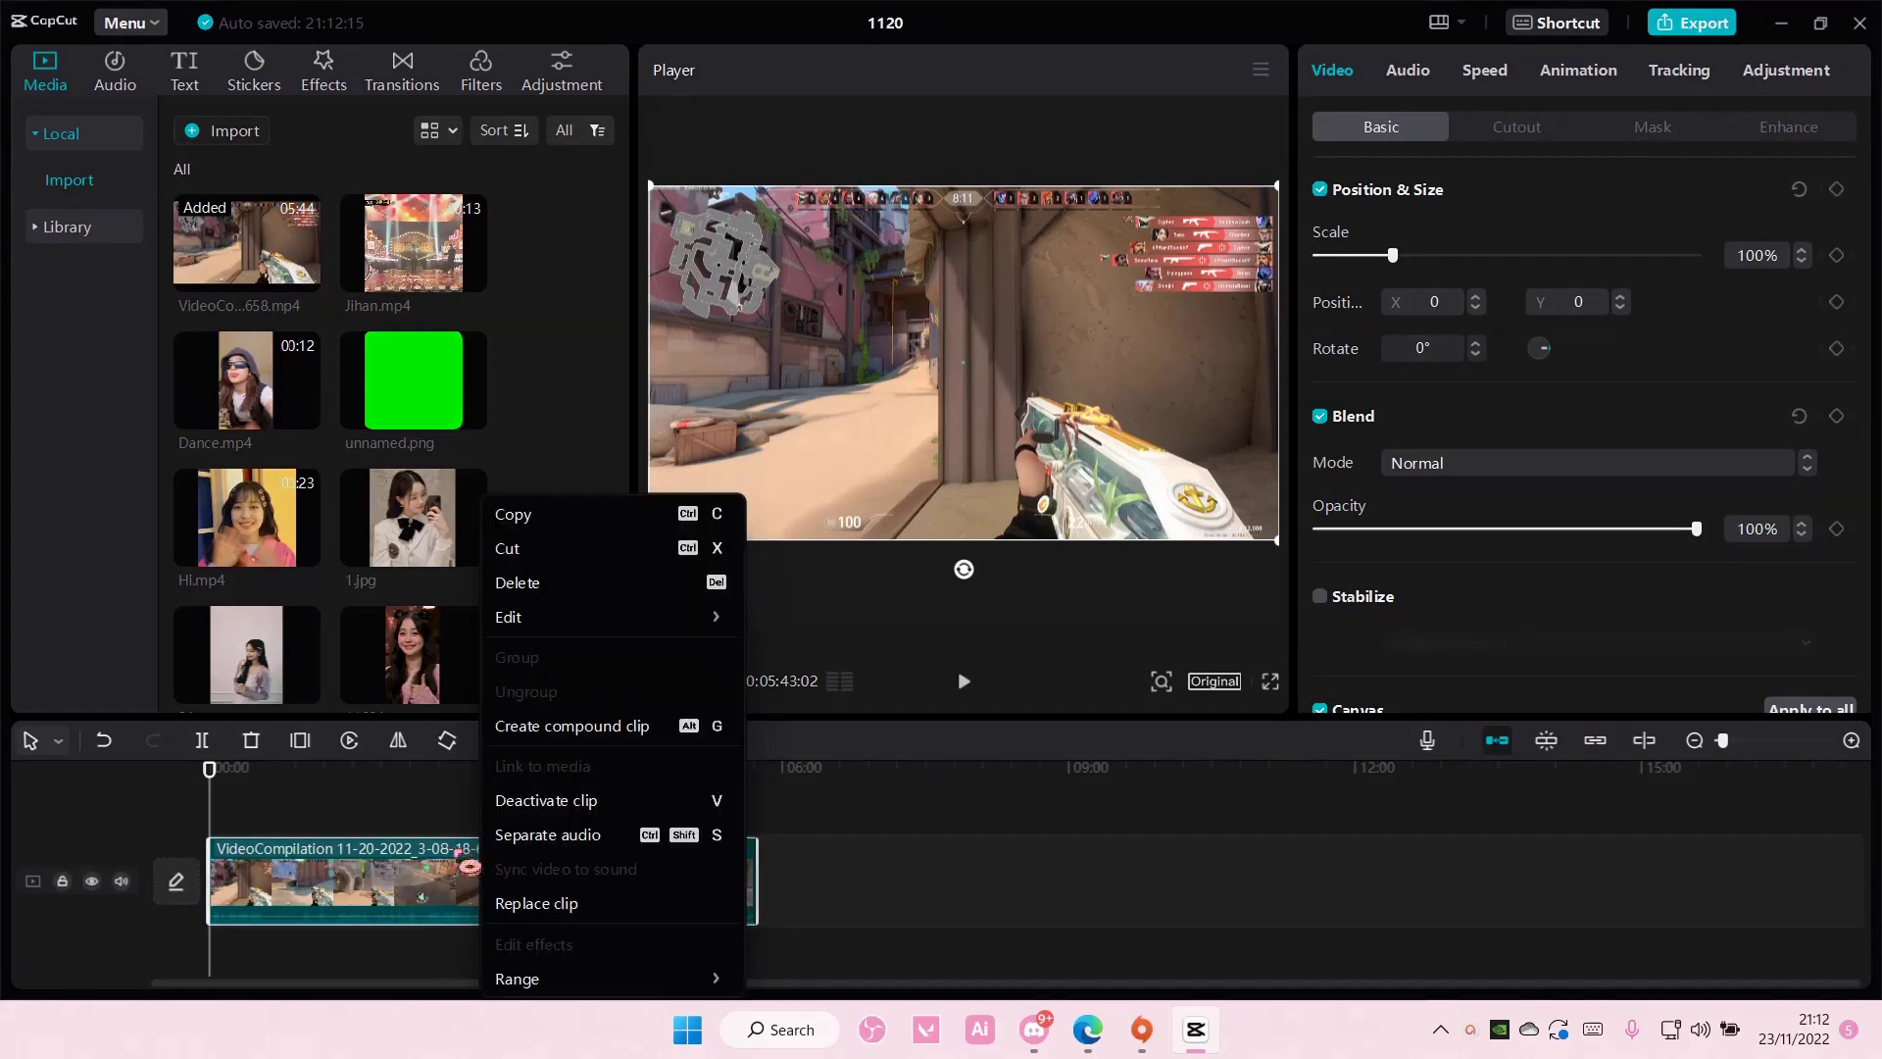
left_click(547, 833)
left_click(517, 860)
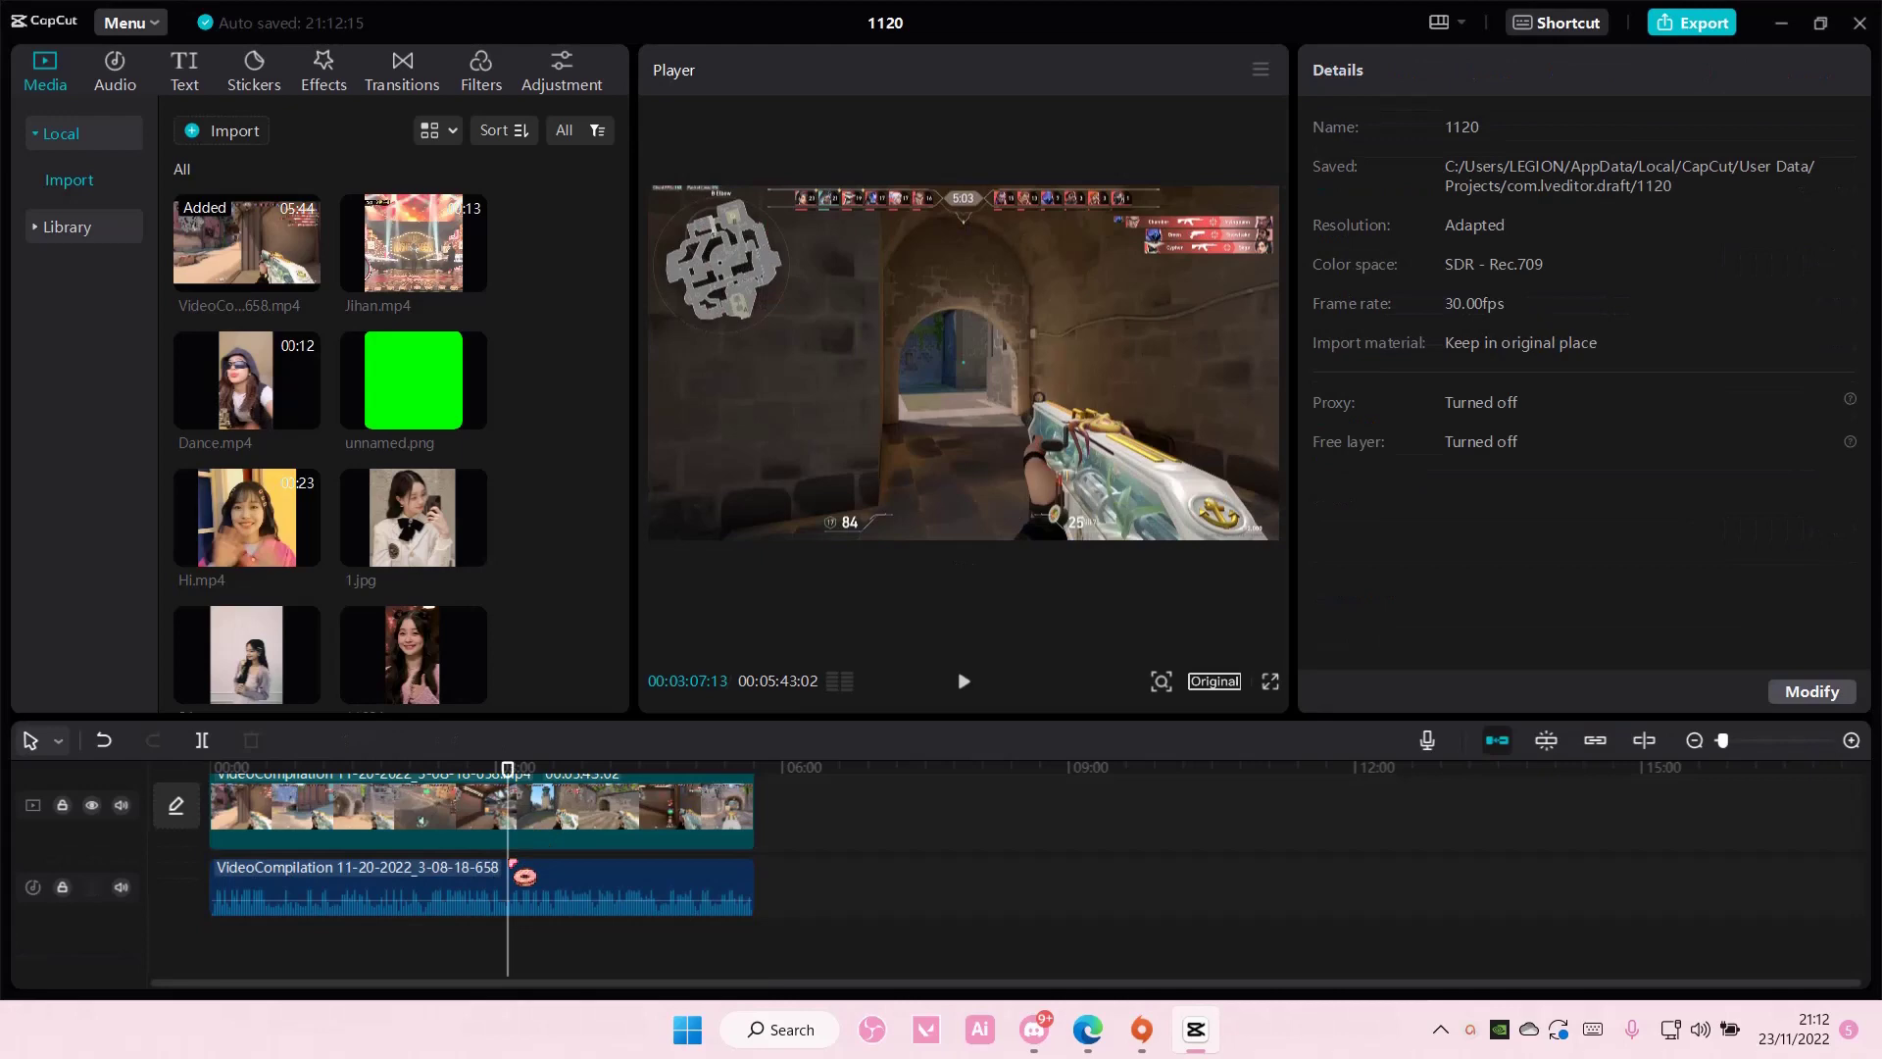
left_click(565, 886)
Return the playhead to 00:00 and set the separated audio's volume to 20.0dB.
left_click_drag(508, 771, 209, 772)
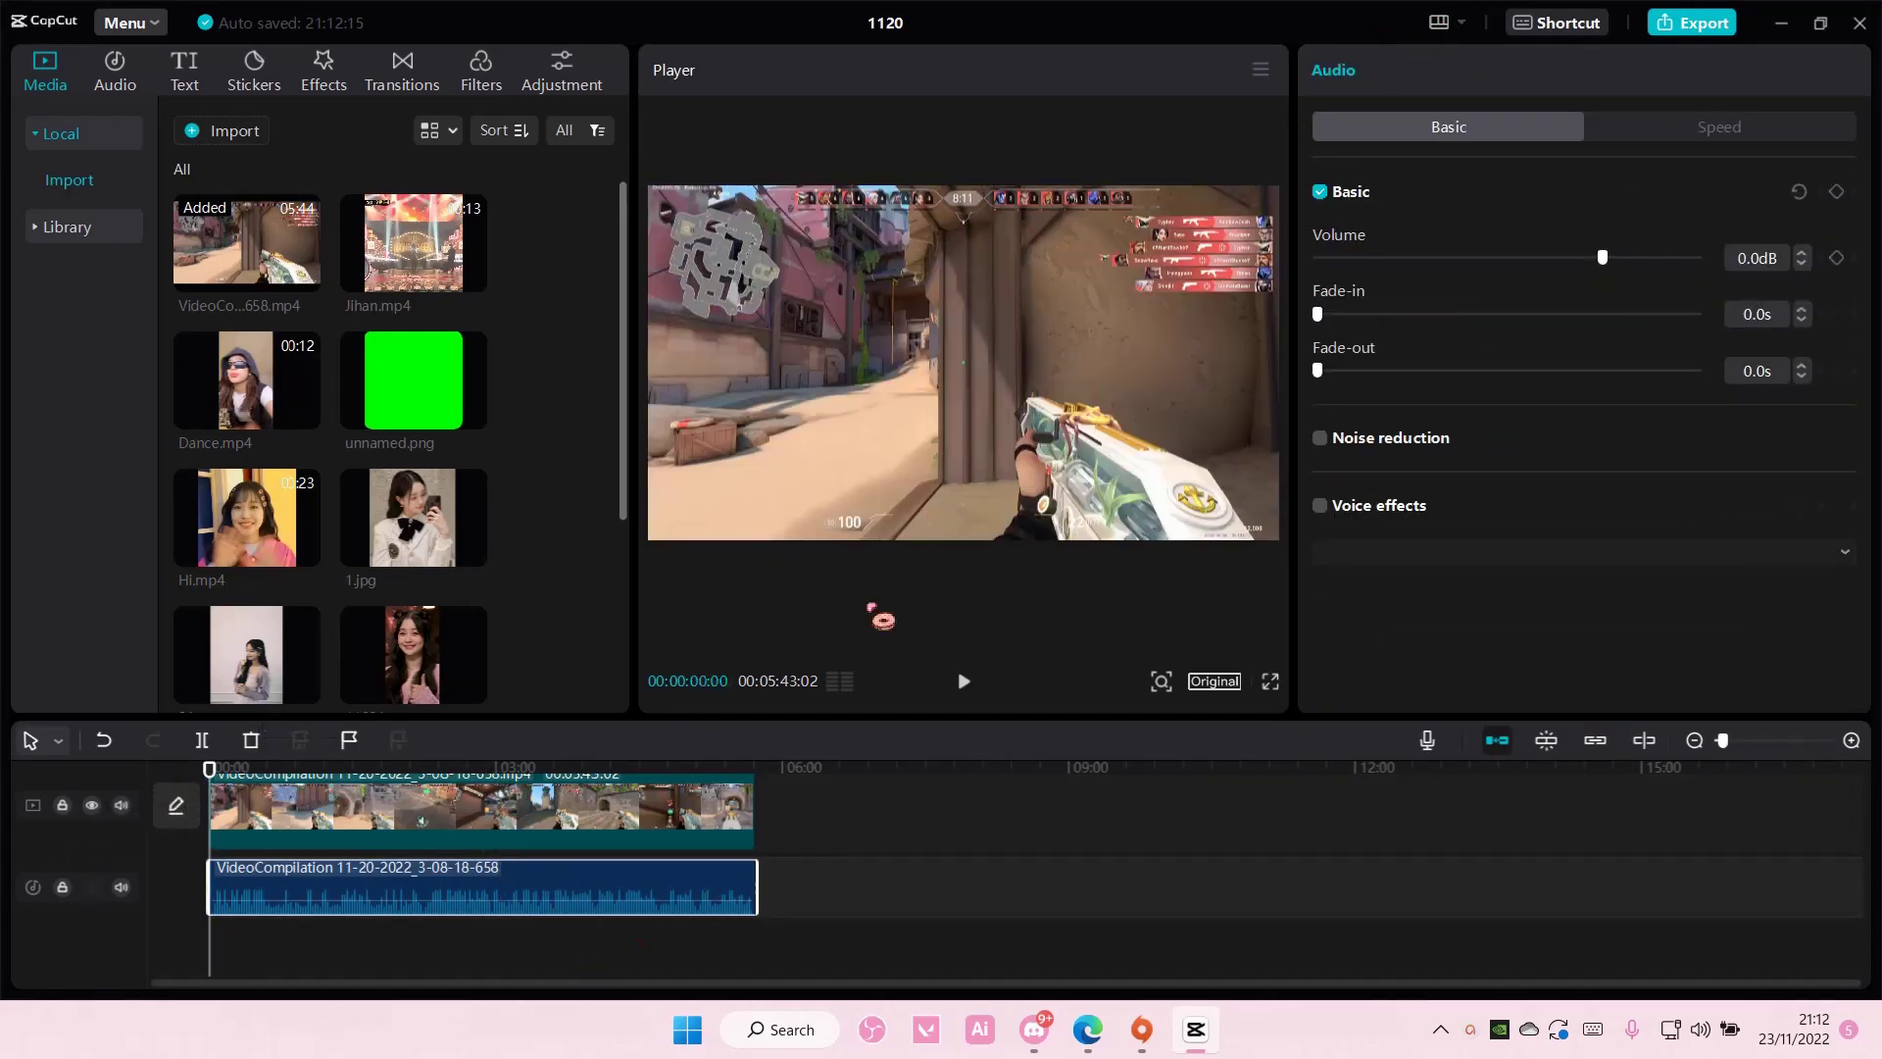
left_click_drag(1604, 259, 1698, 259)
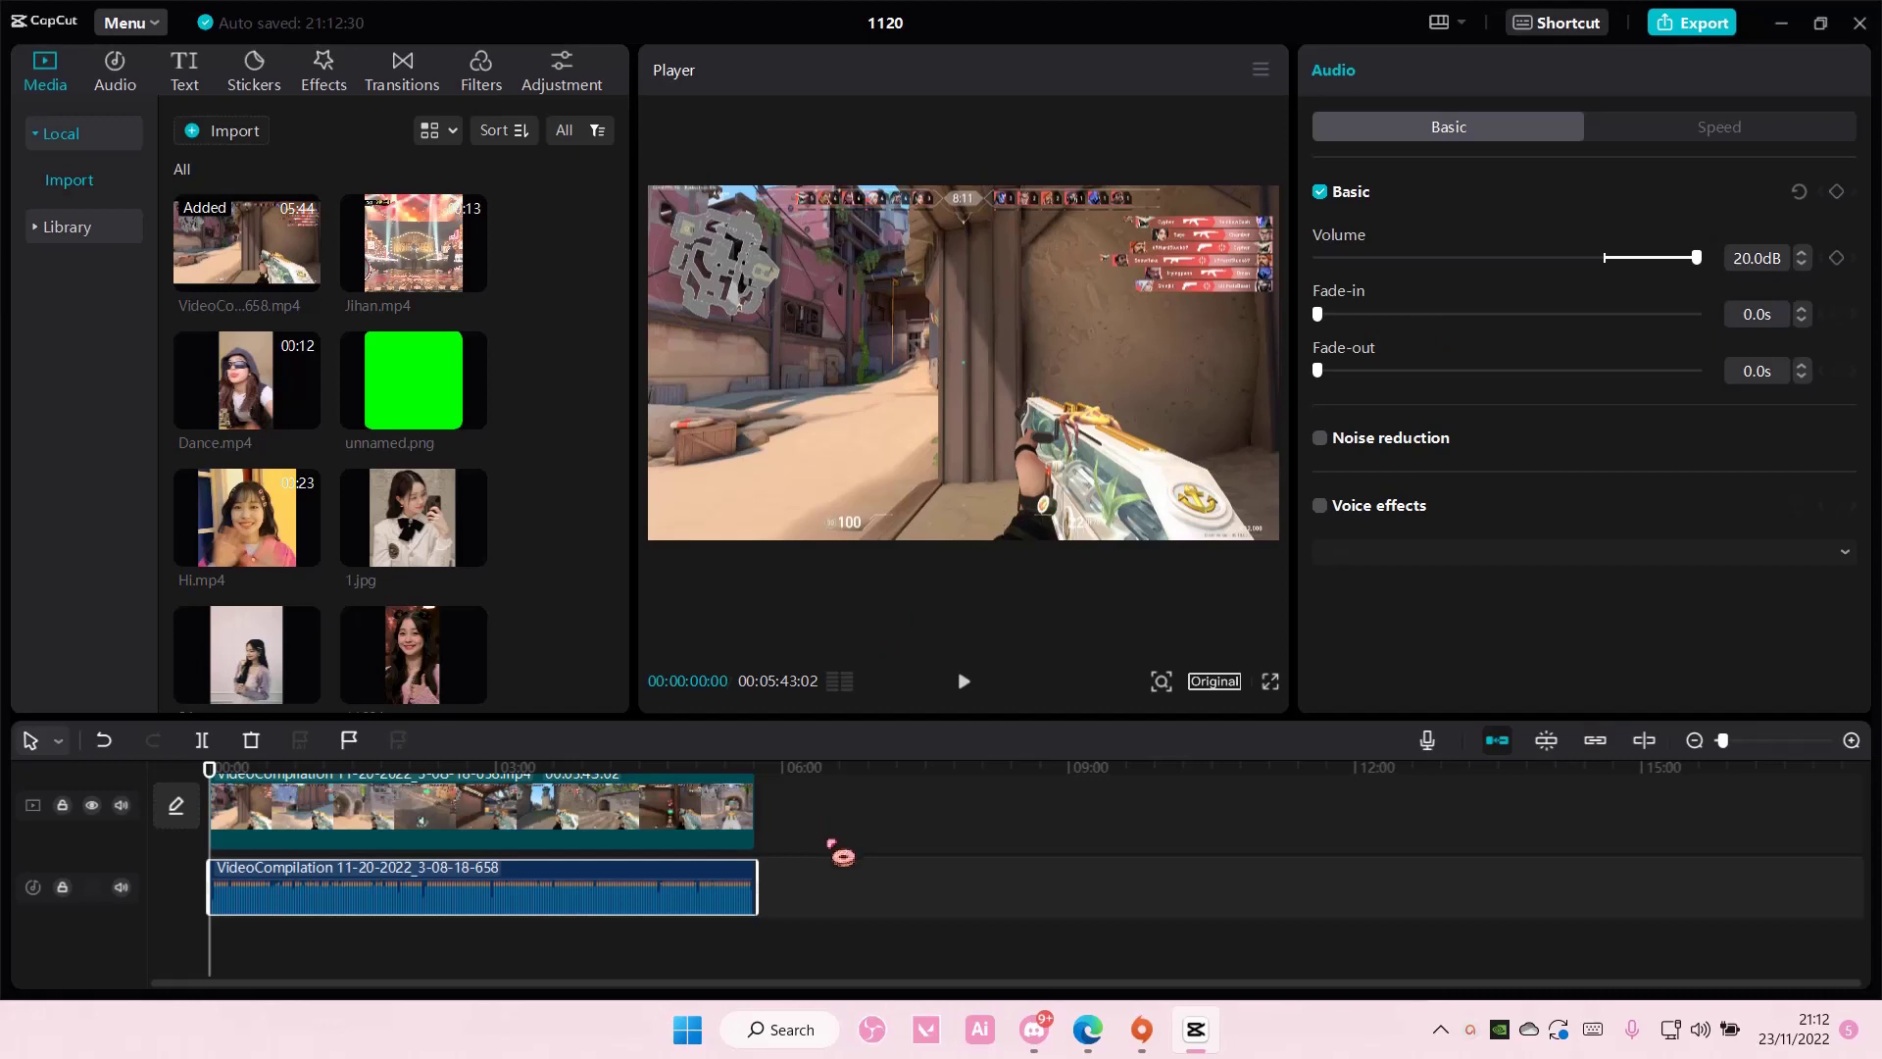
Copy-paste the boosted audio clip onto a second track and scrub to about six seconds.
key("ctrl+c")
key("ctrl+v")
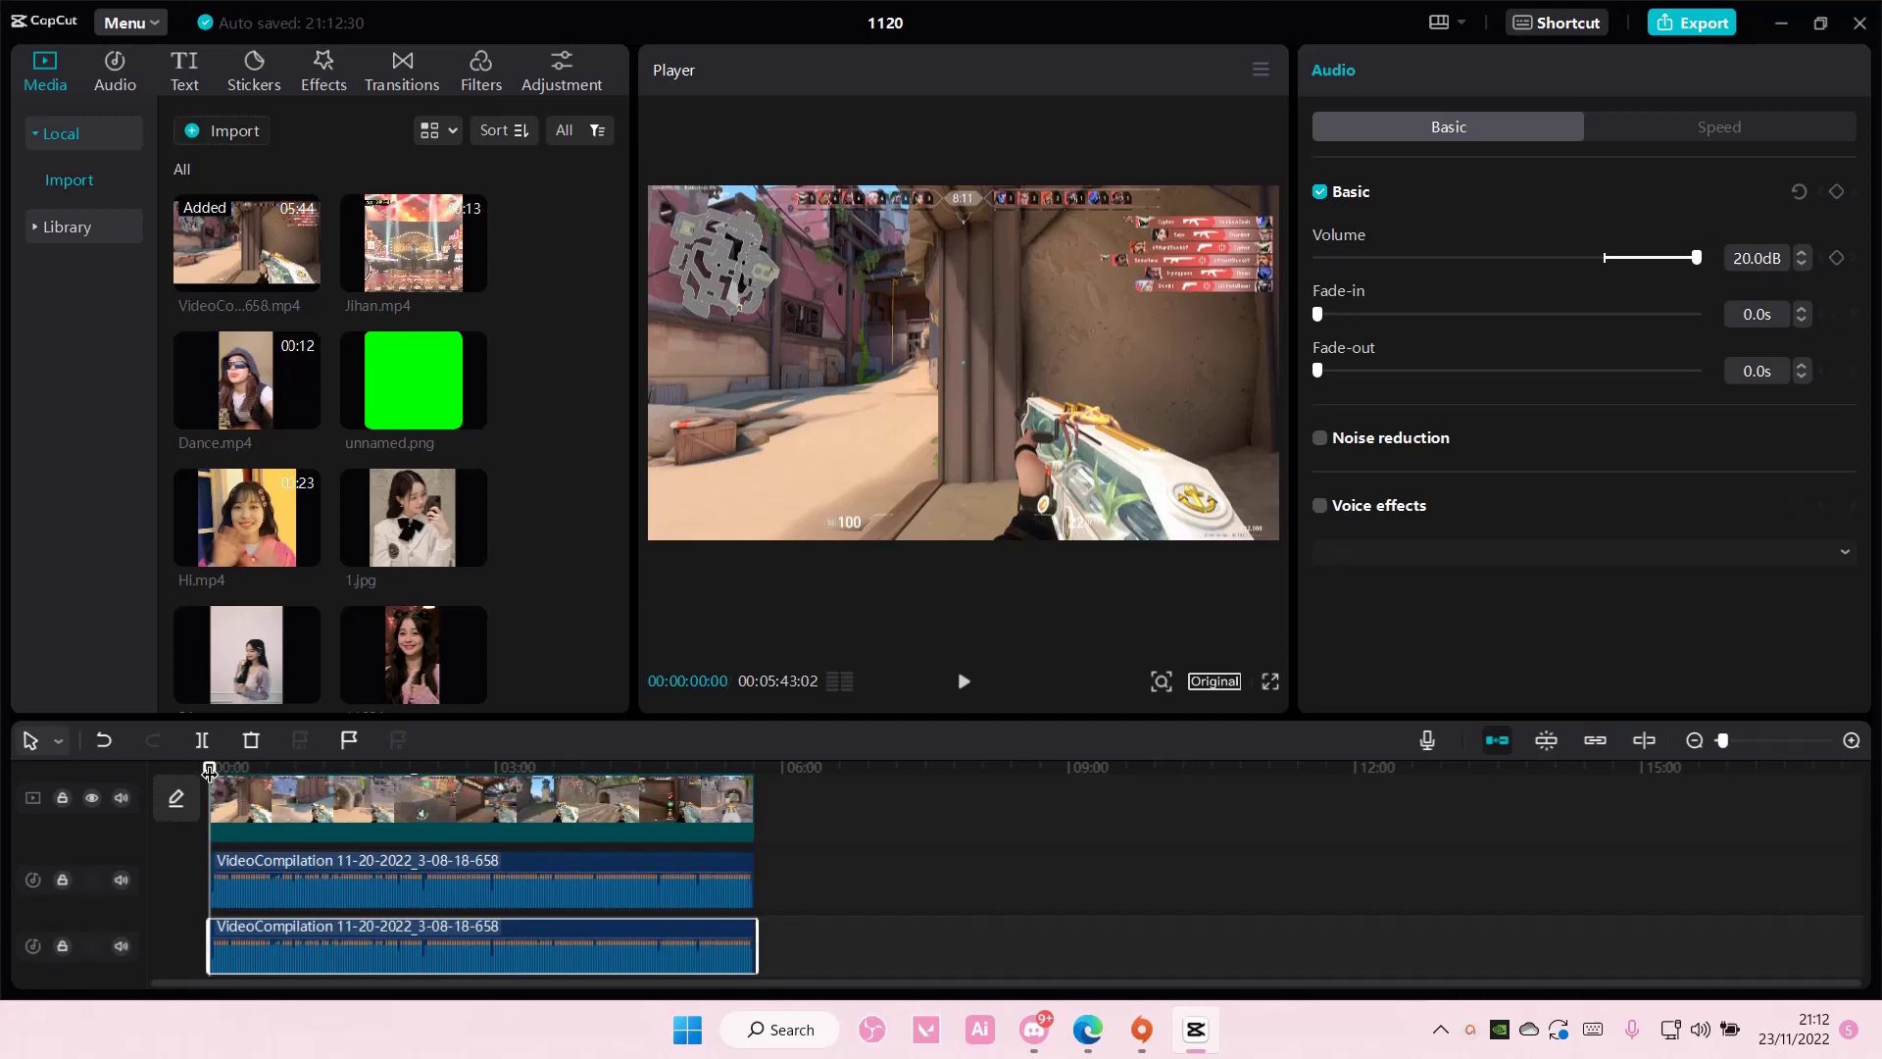
left_click_drag(211, 771, 231, 775)
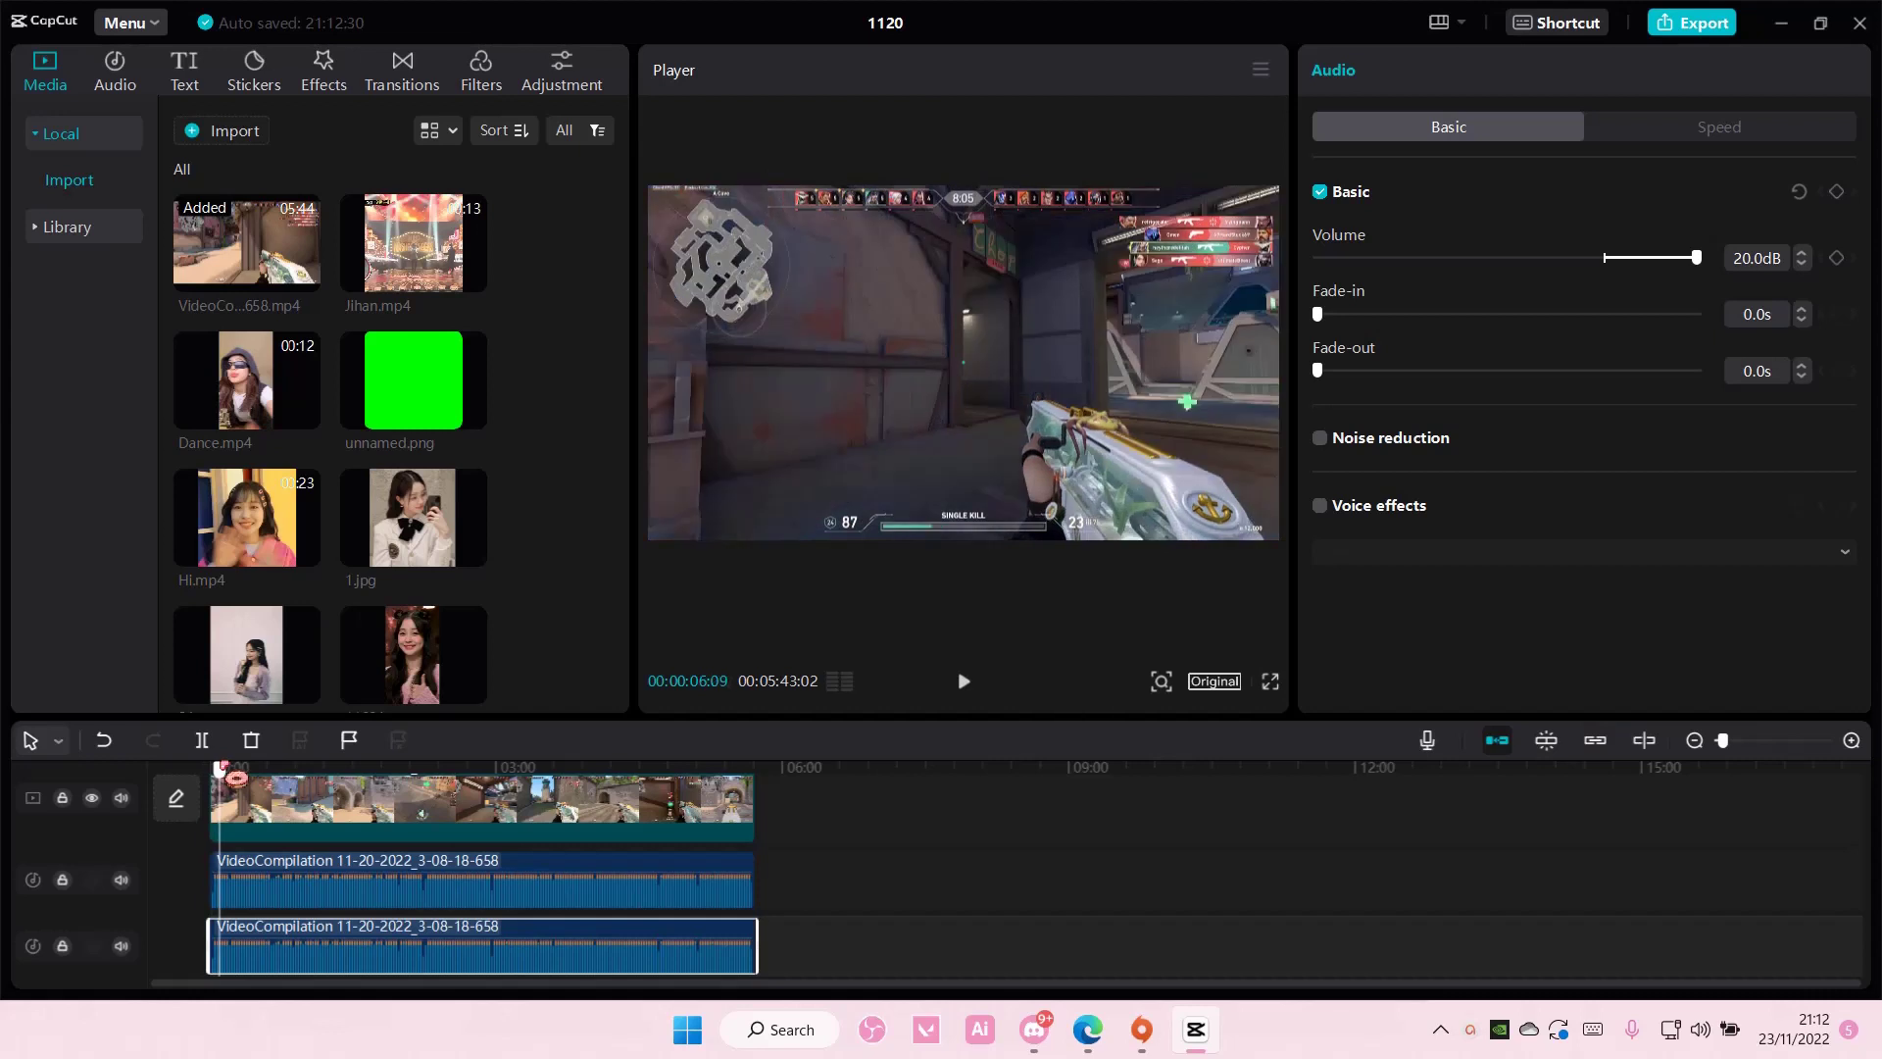
Add the song About You at about 19.1dB, then undo back to the lone video clip.
left_click(115, 74)
left_click(592, 246)
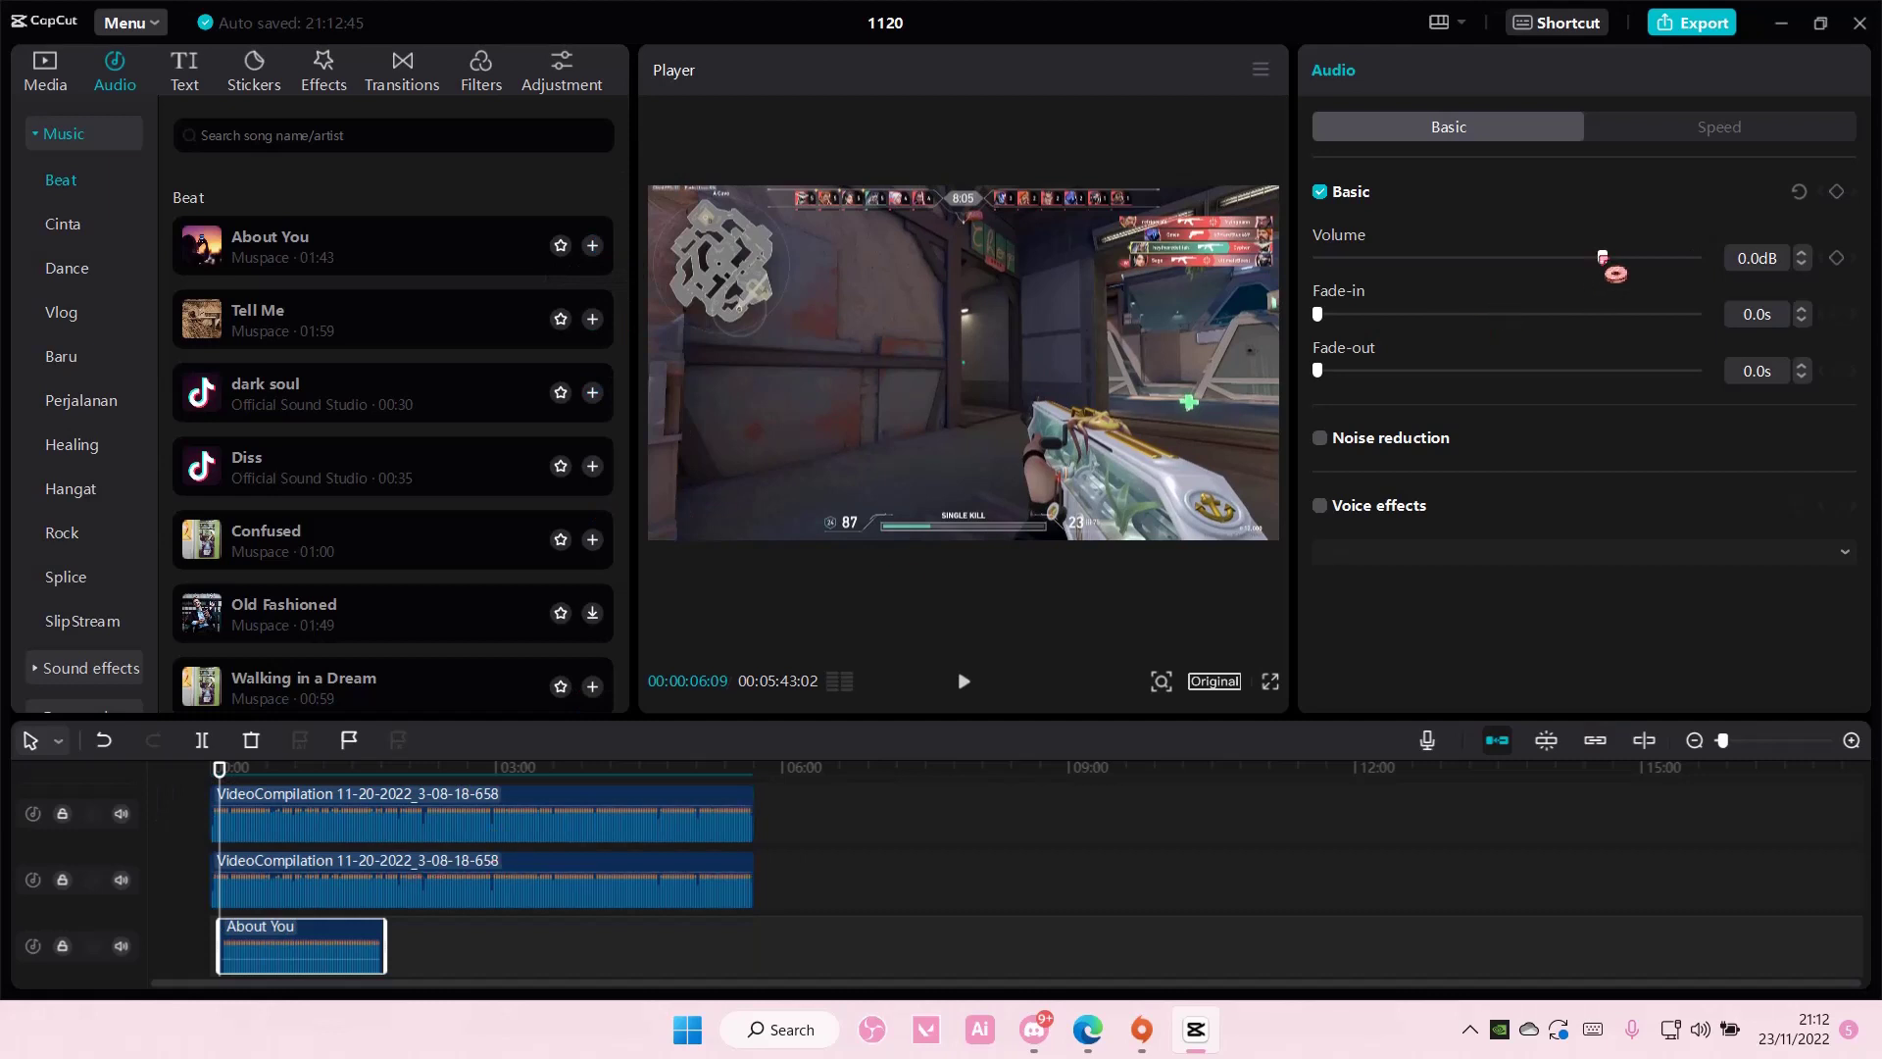
left_click_drag(1604, 259, 1699, 262)
scroll(669, 801, "up", 2)
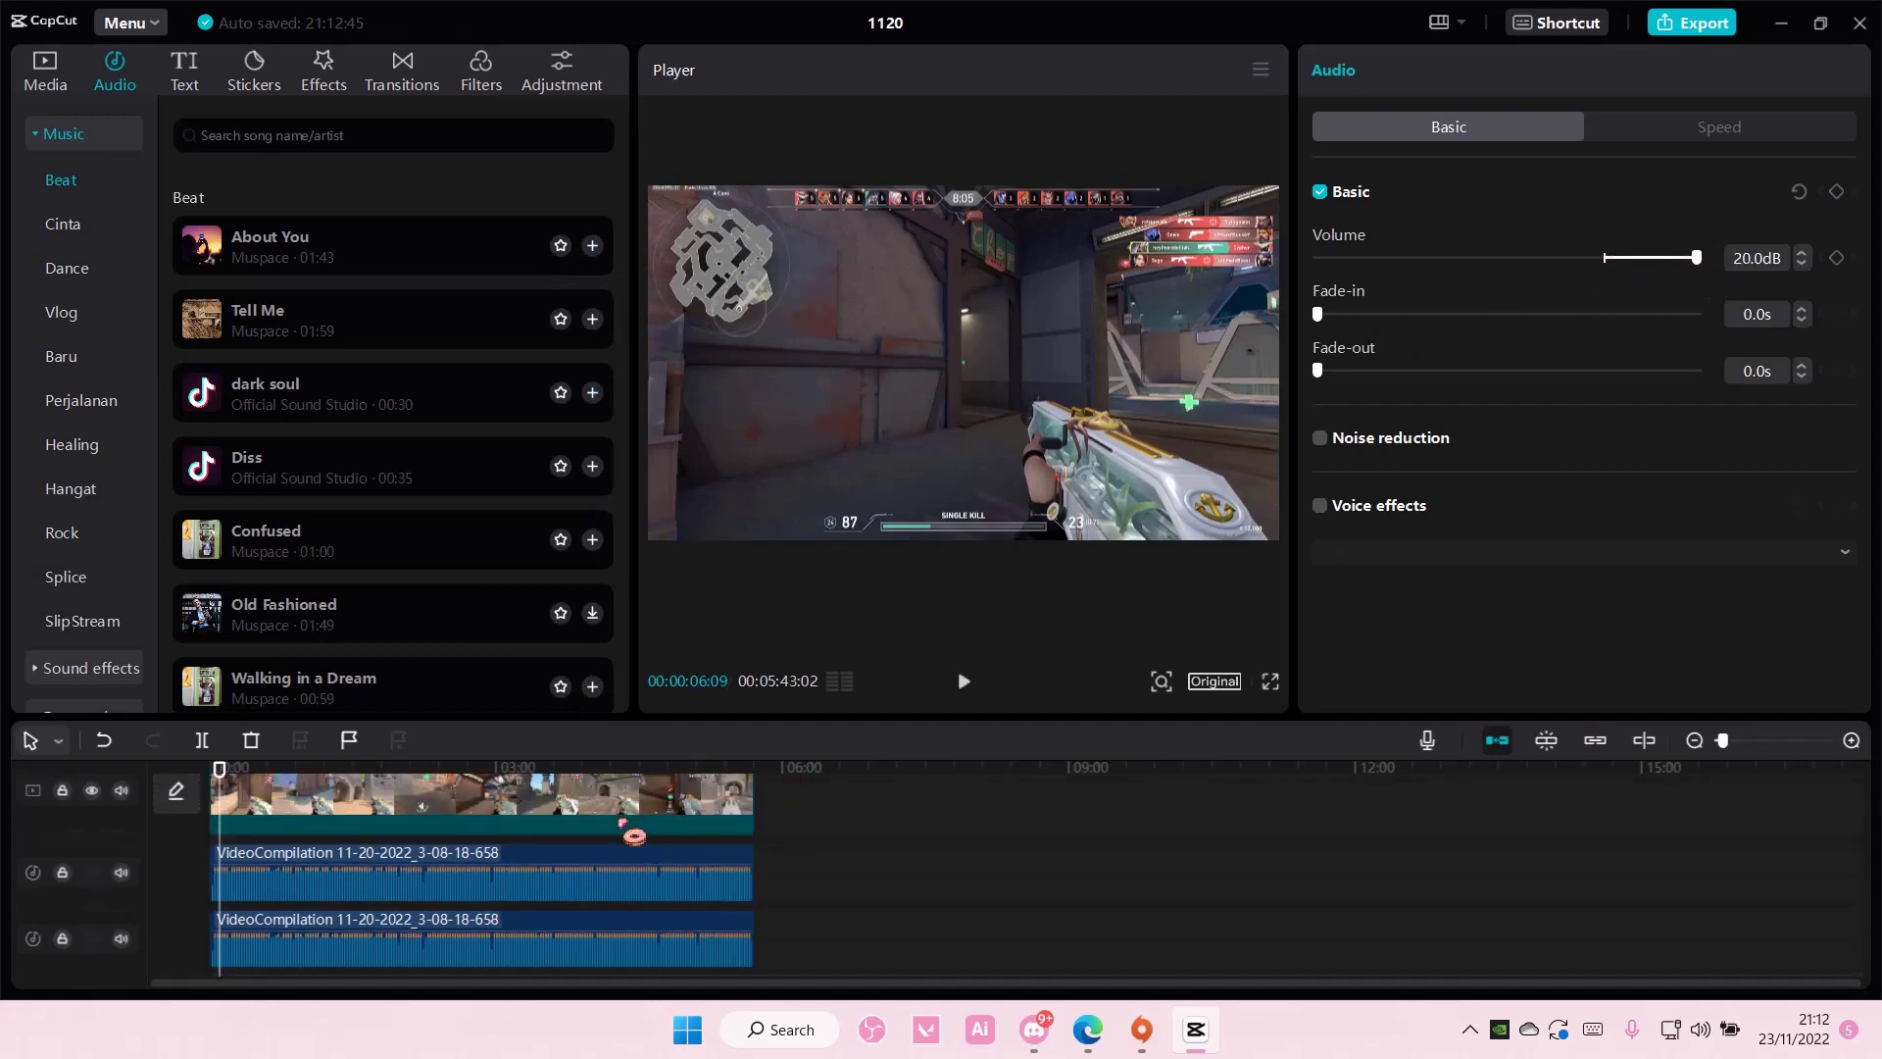
scroll(666, 863, "down", 2)
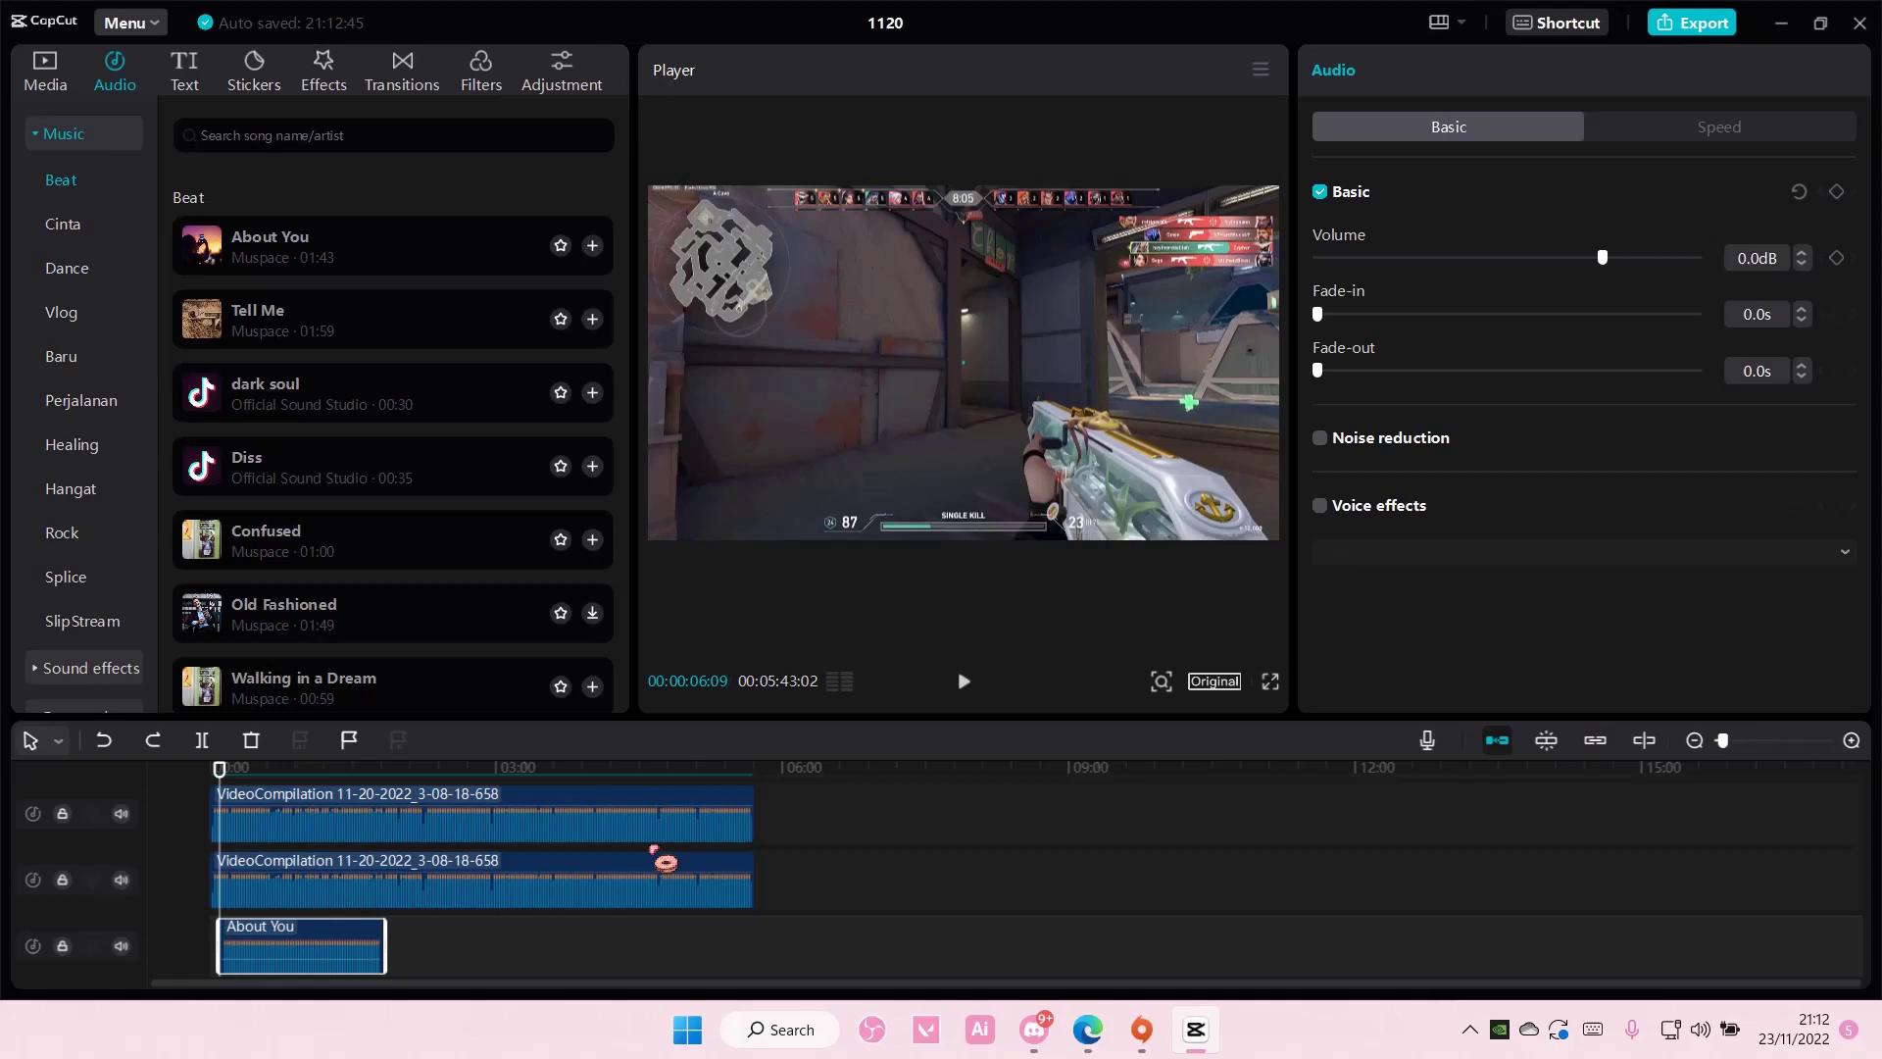
key("ctrl+z")
key("ctrl+z")
key("ctrl+z")
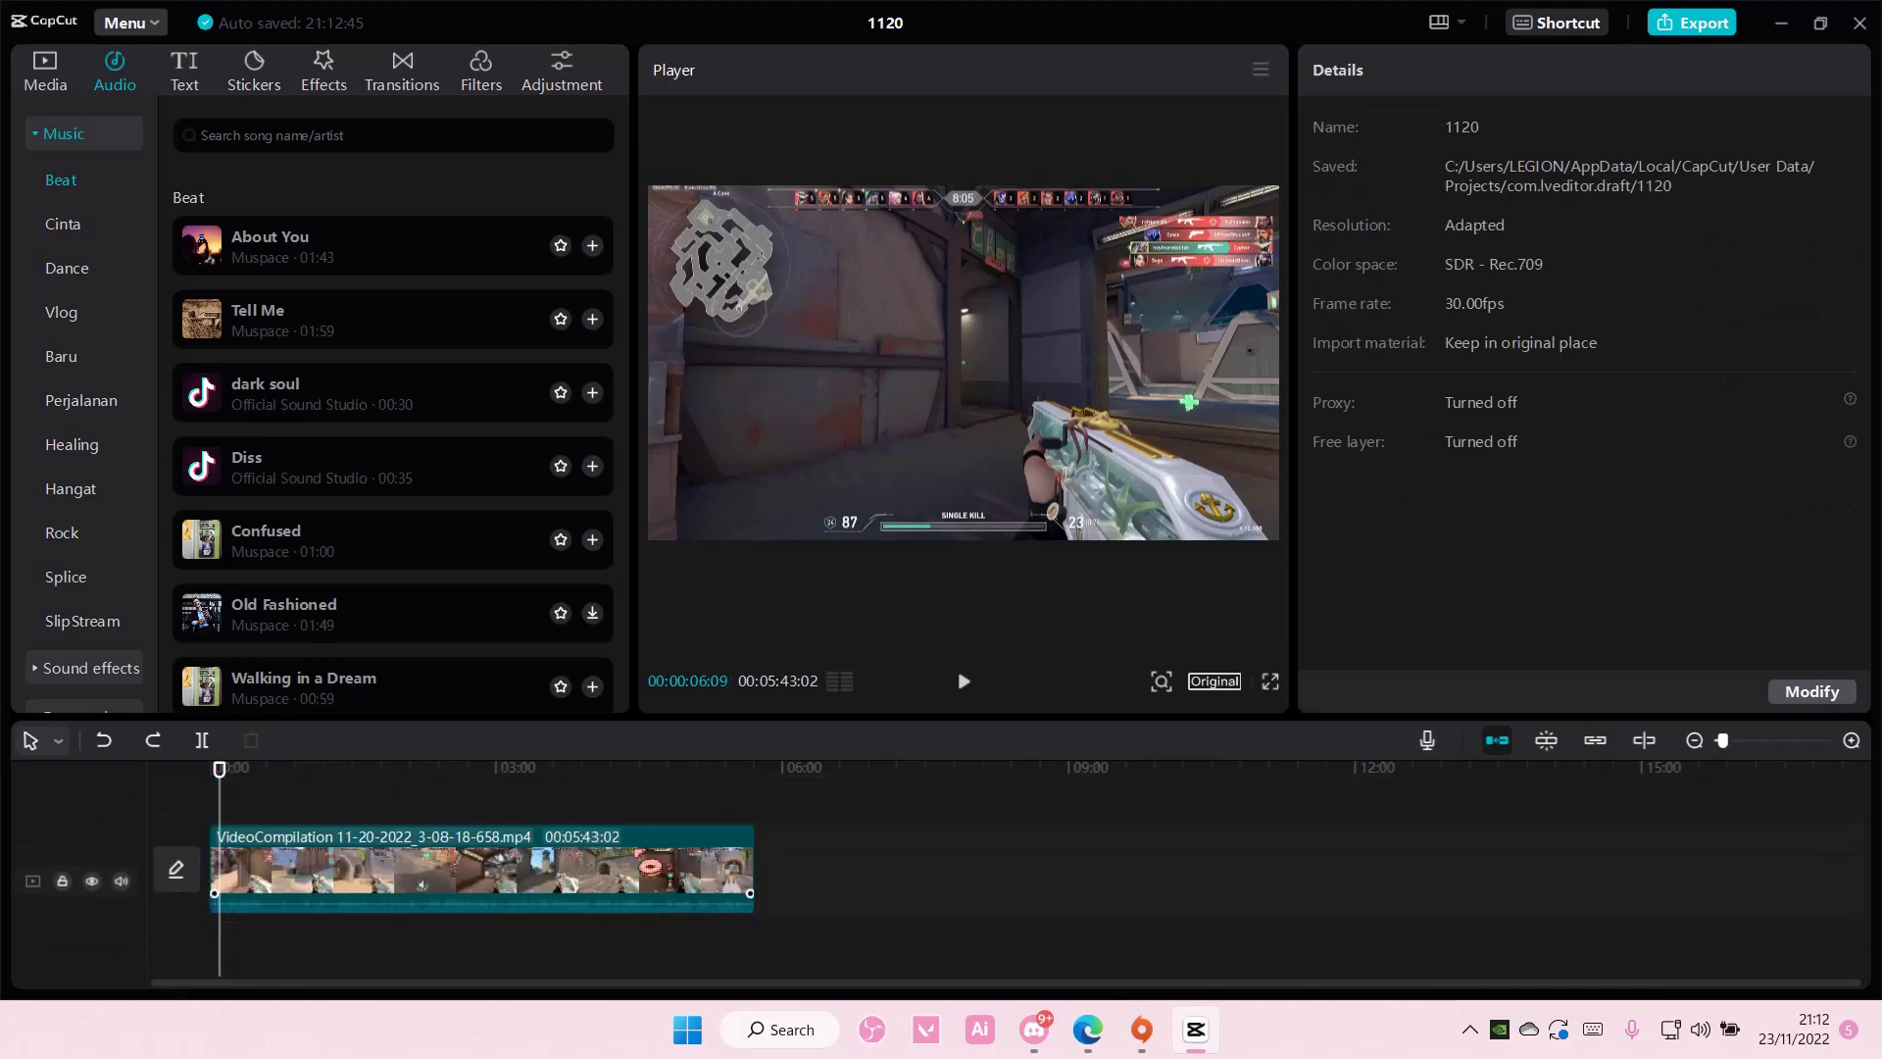
key("ctrl+a")
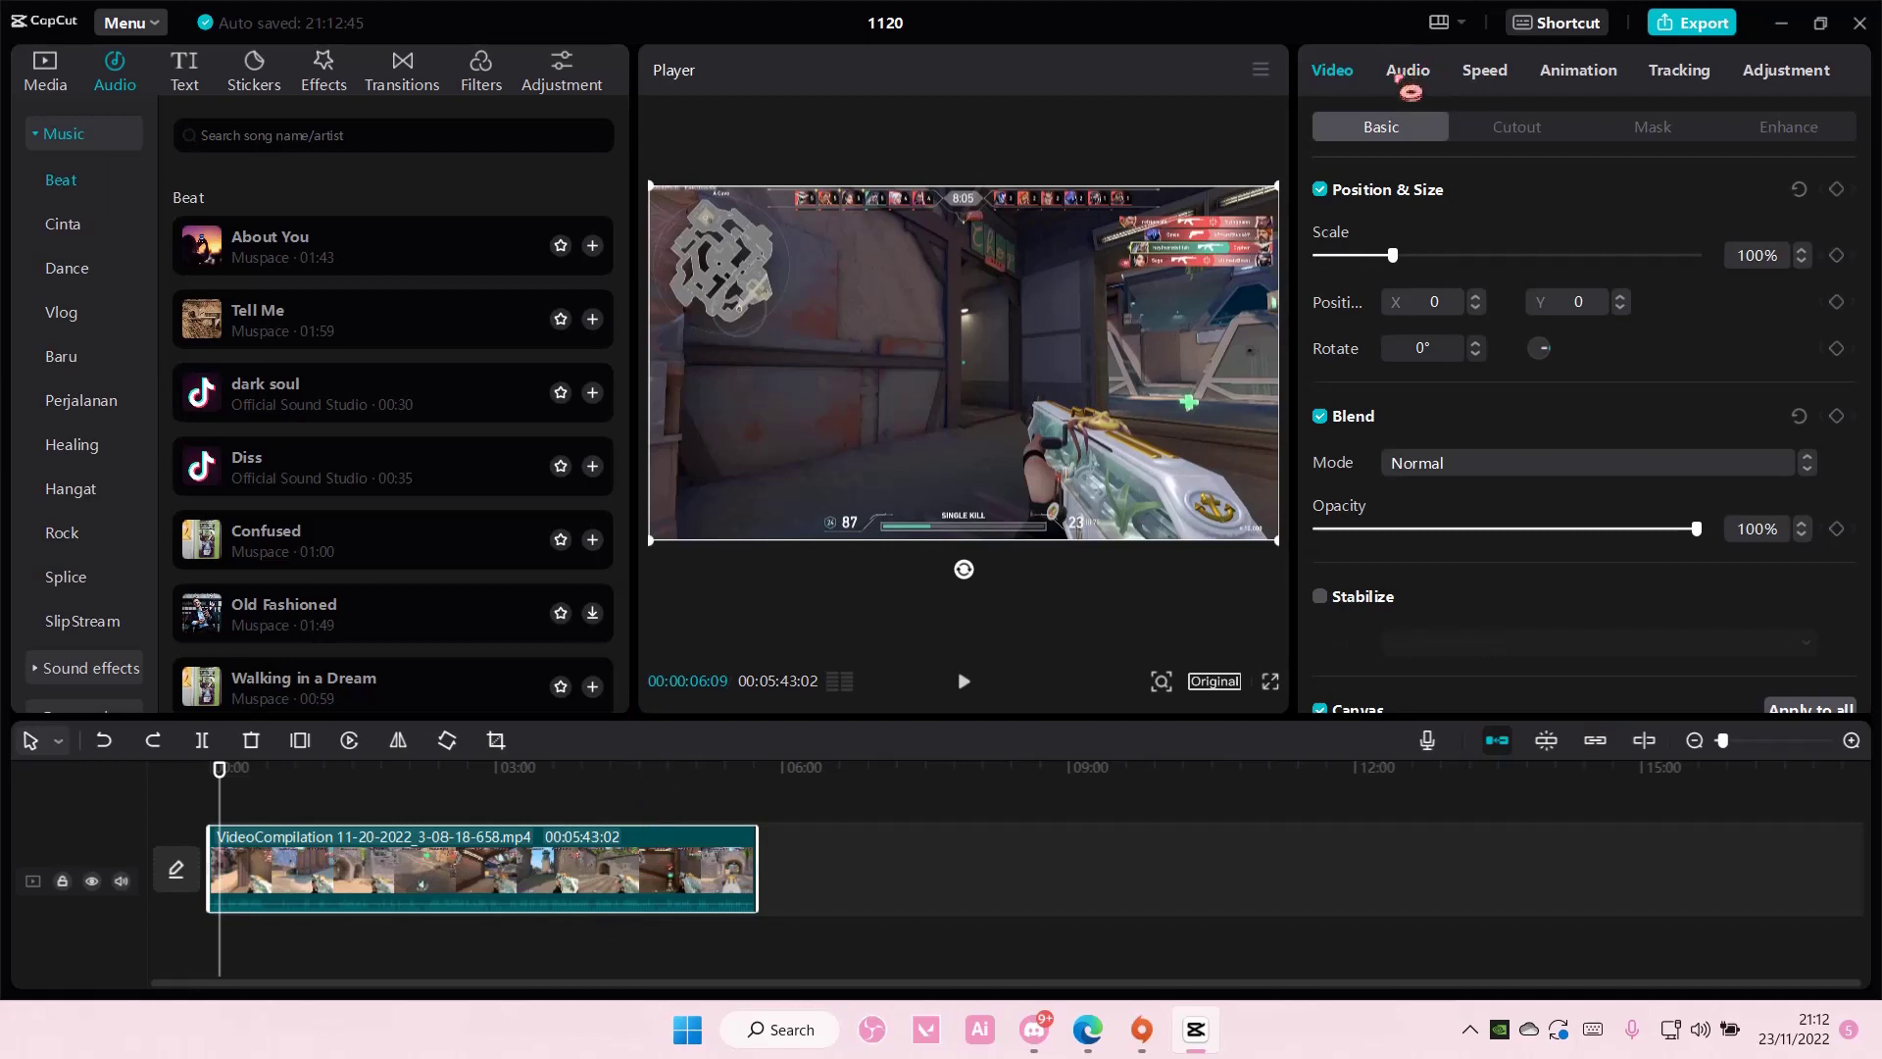
Boost the compilation clip's own volume to the maximum 20.0dB in the Audio panel.
left_click(1407, 81)
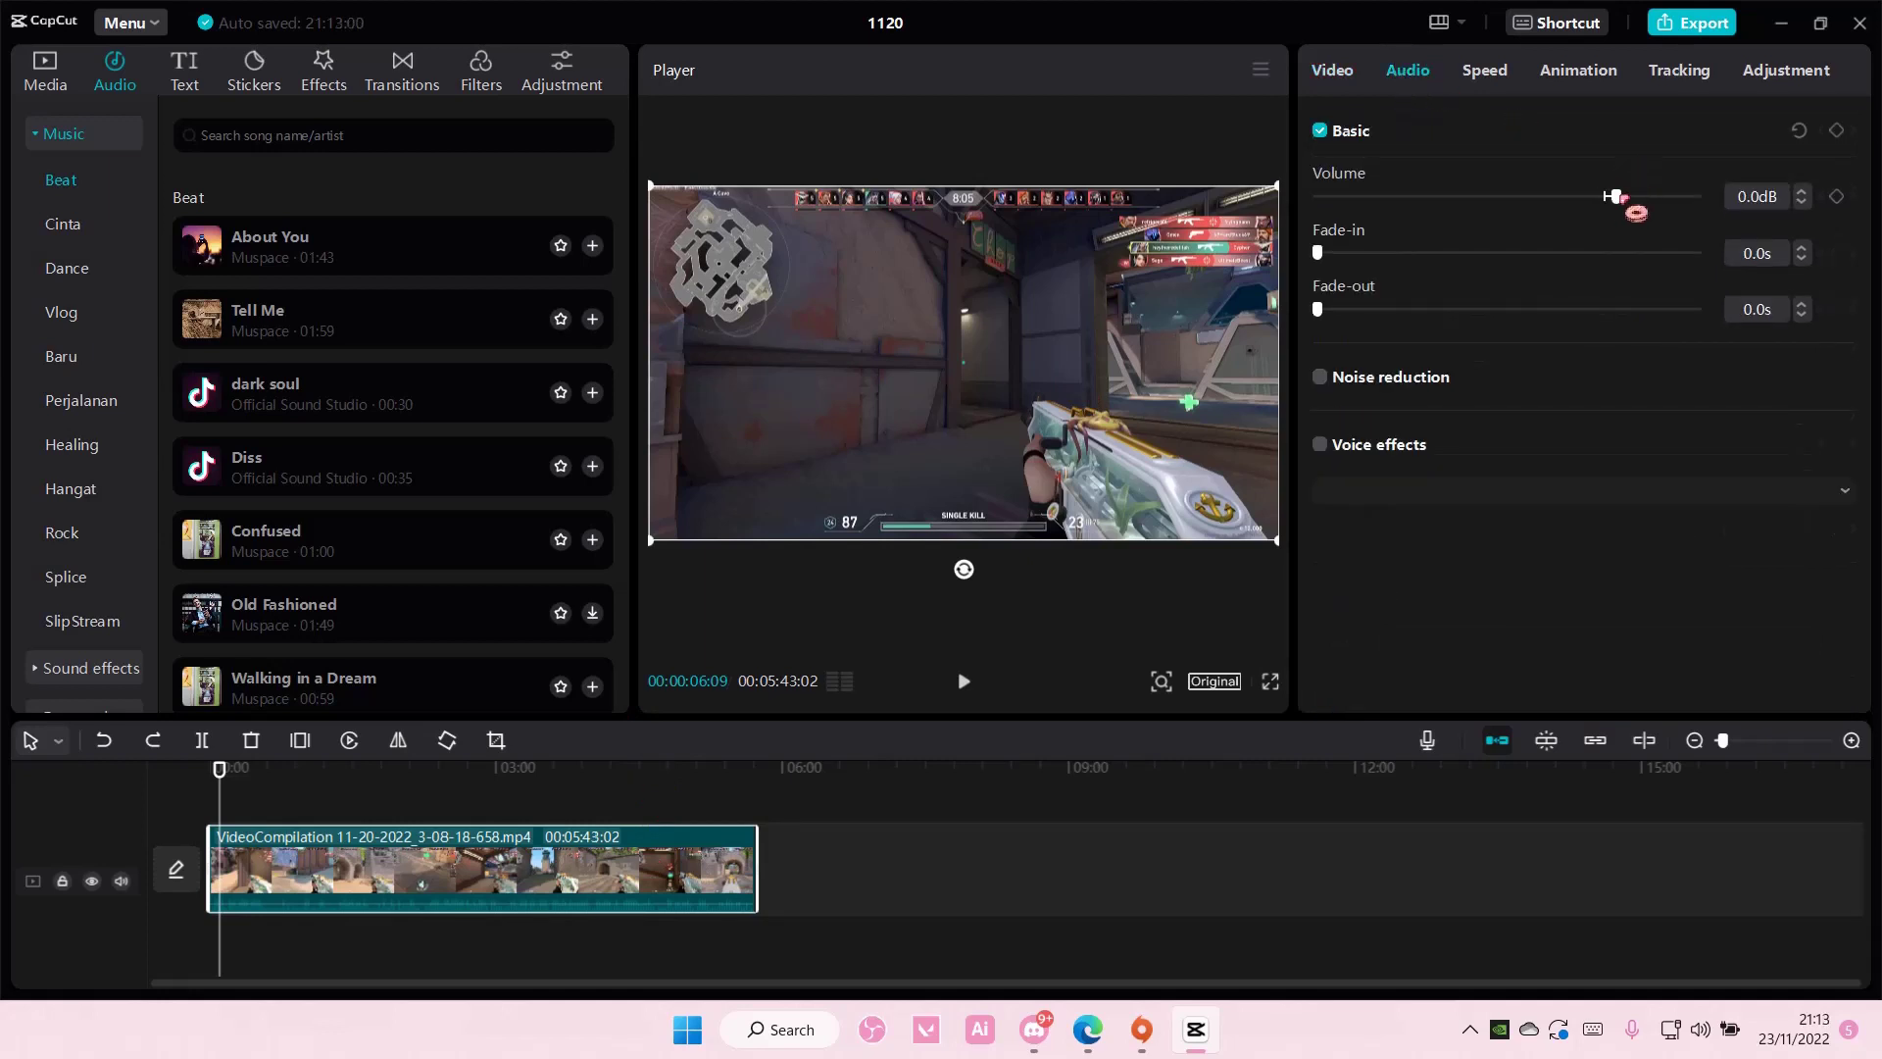
mouse_move(1603, 198)
left_mouse_down()
mouse_move(1707, 197)
mouse_move(1316, 198)
mouse_move(1604, 197)
left_mouse_up()
left_click_drag(1603, 197, 1697, 197)
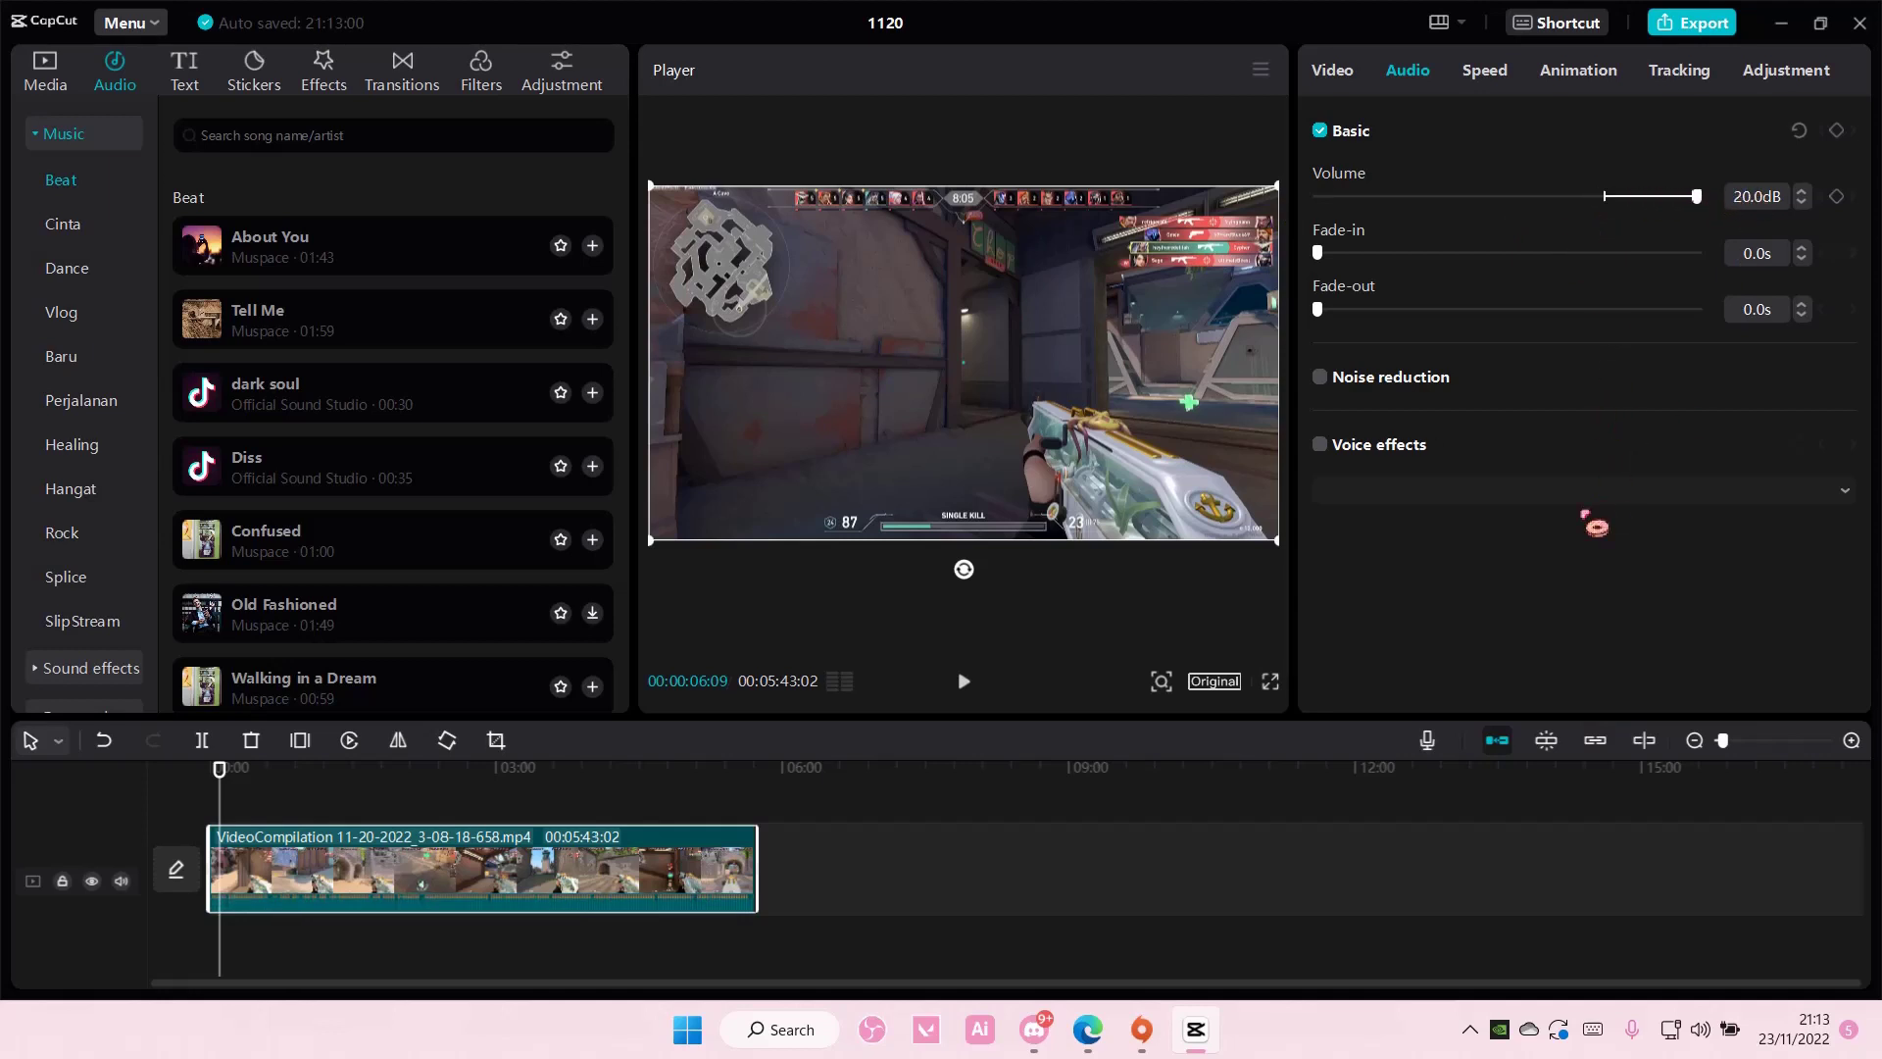